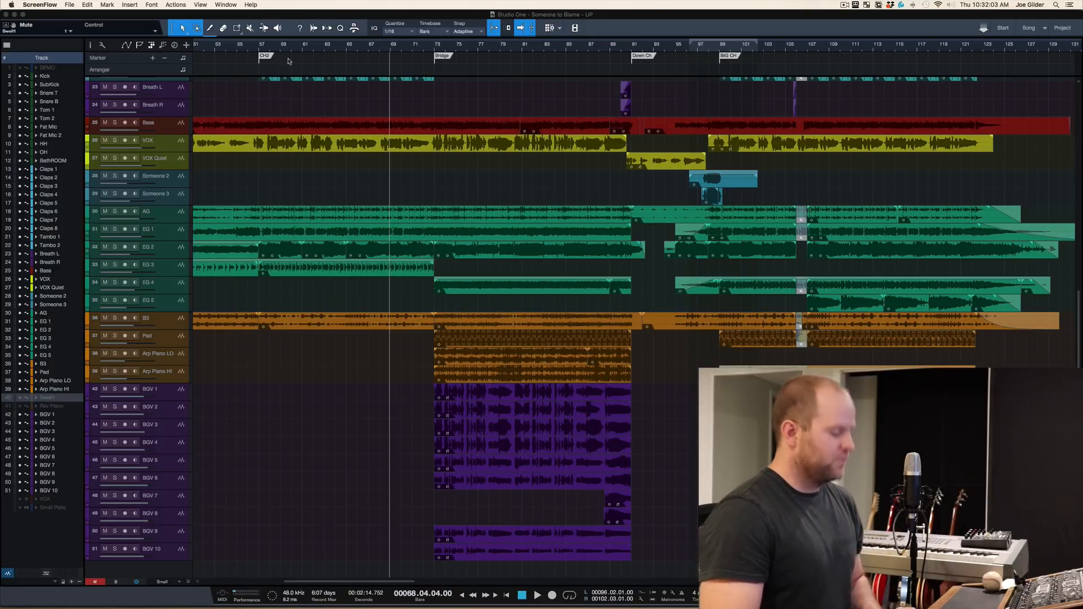
# - Switch to Studio One, hide the track list and look over the song's tracks from the drums to the backing vocals
pyautogui.click(44, 10)
pyautogui.hotkey('shift', 'F4')
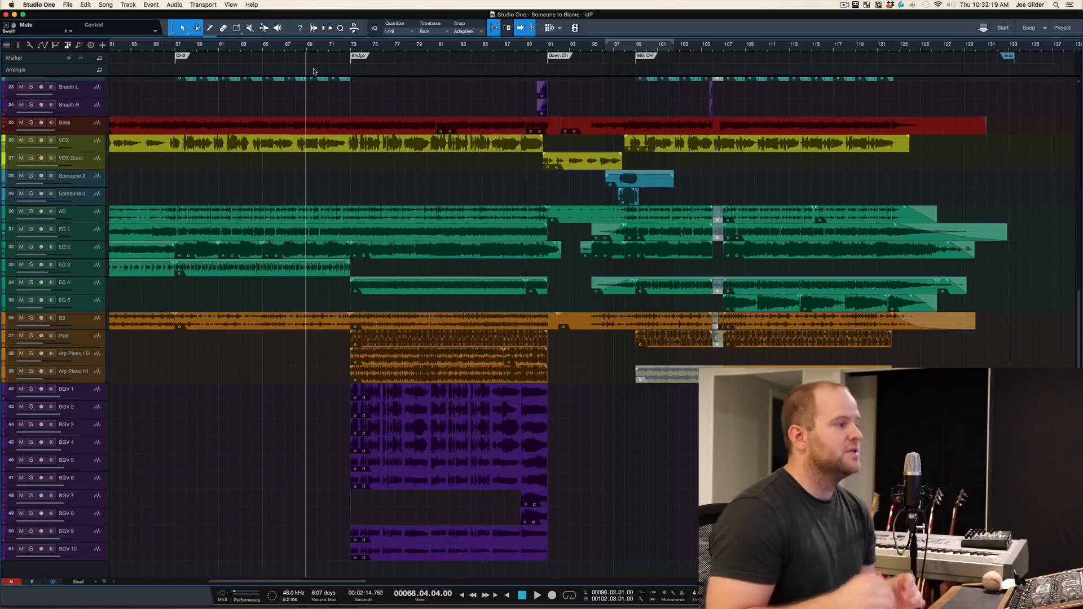
pyautogui.scroll(10, 318, 300)
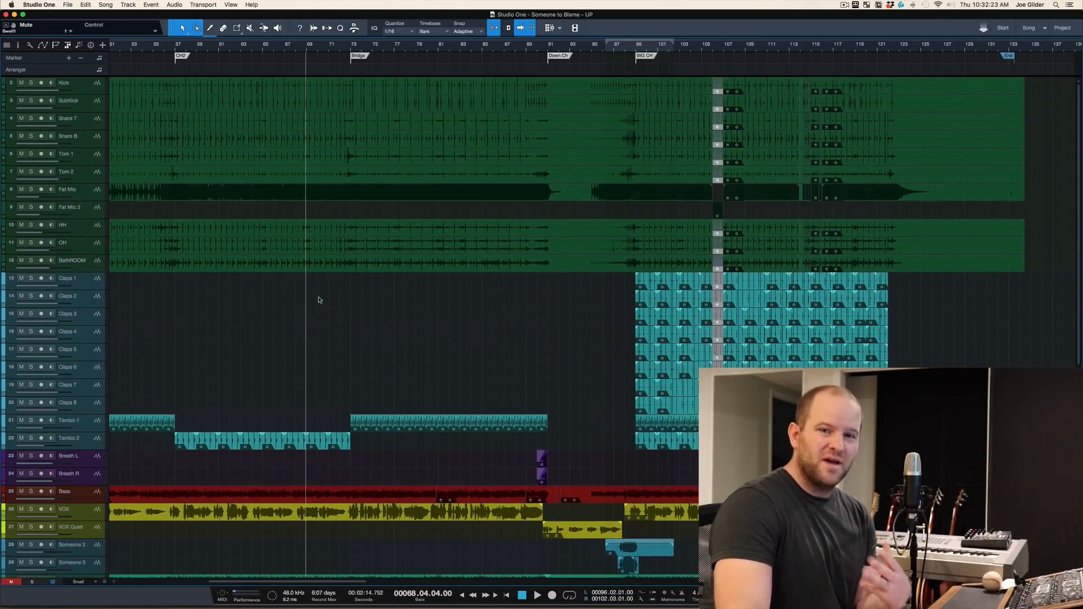
pyautogui.scroll(-10, 318, 300)
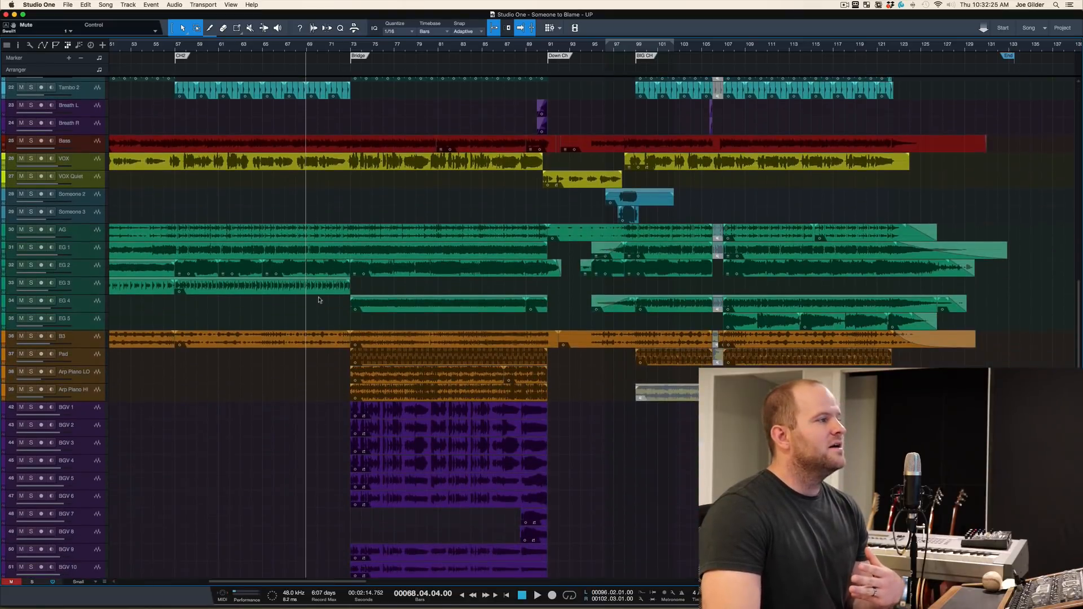
pyautogui.scroll(1, 319, 300)
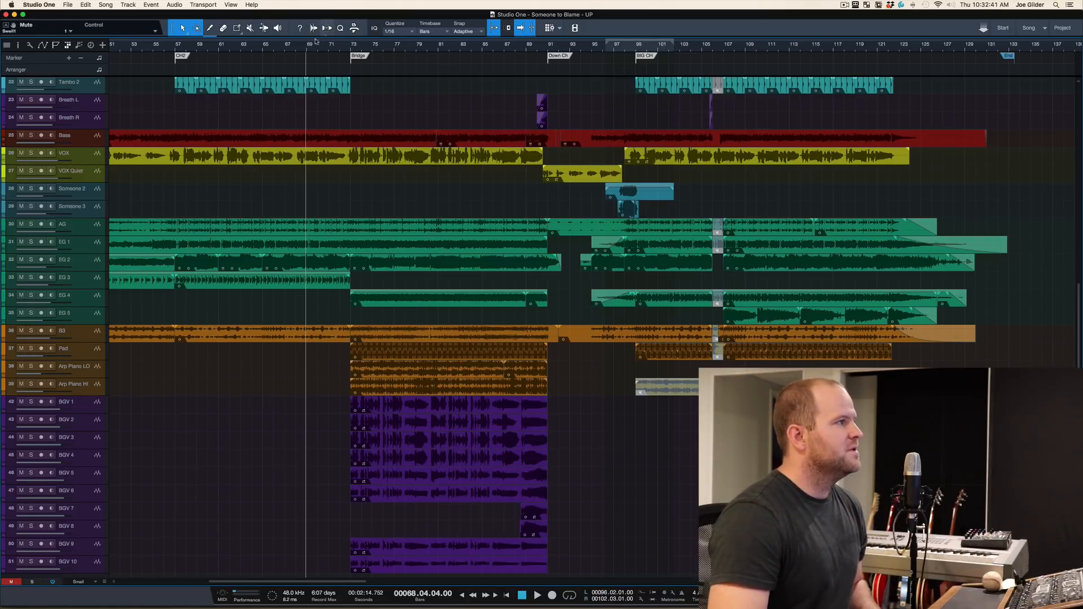
# - Play the full mix from bar 67 through the transition into the bridge
pyautogui.click(286, 49)
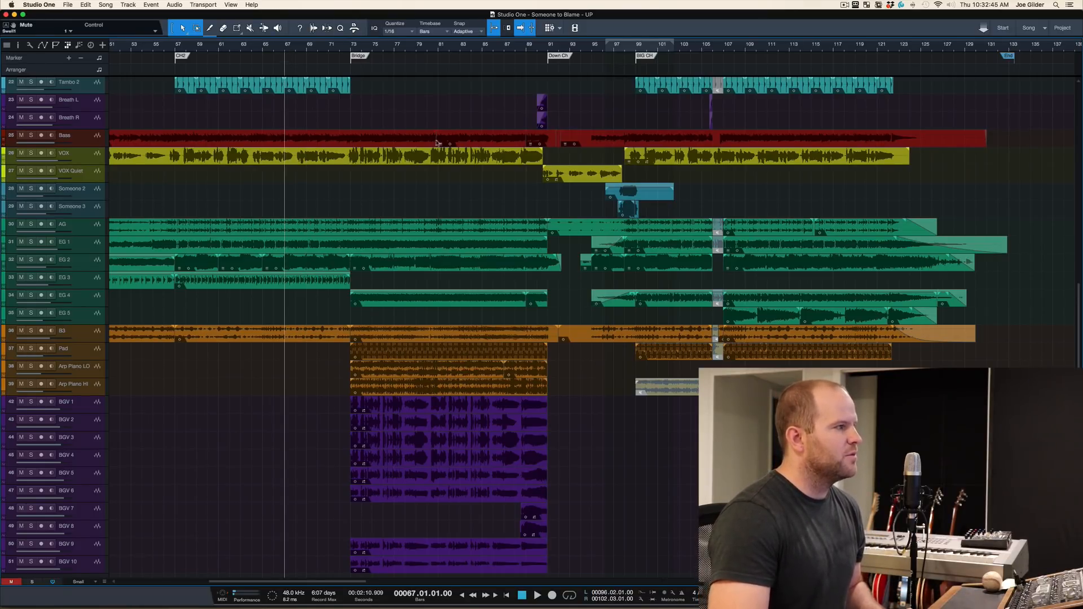
pyautogui.moveTo(349, 48); pyautogui.dragTo(335, 140)
pyautogui.press('space')
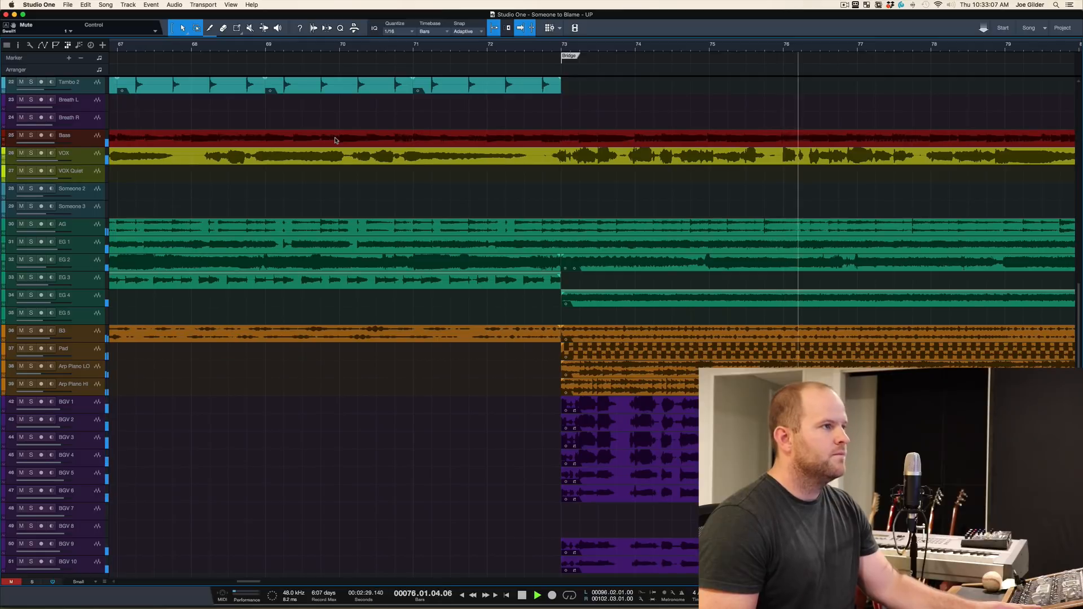
pyautogui.press('space')
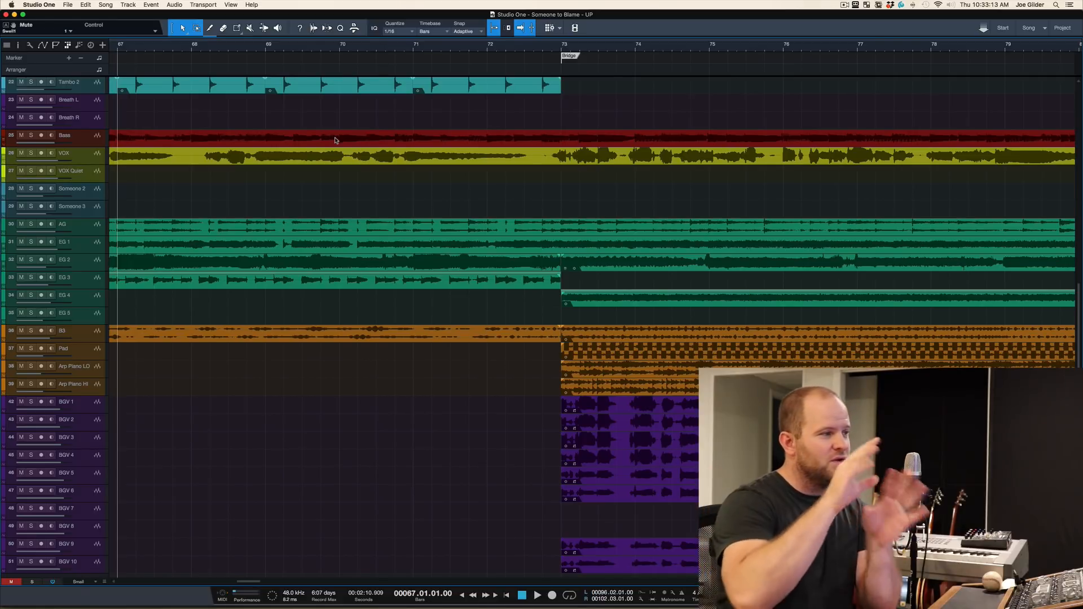
# - Audition the Pad, Arp Piano LO and Arp Piano HI tracks in solo from the bridge at bar 73, then unsolo them
pyautogui.click(73, 348)
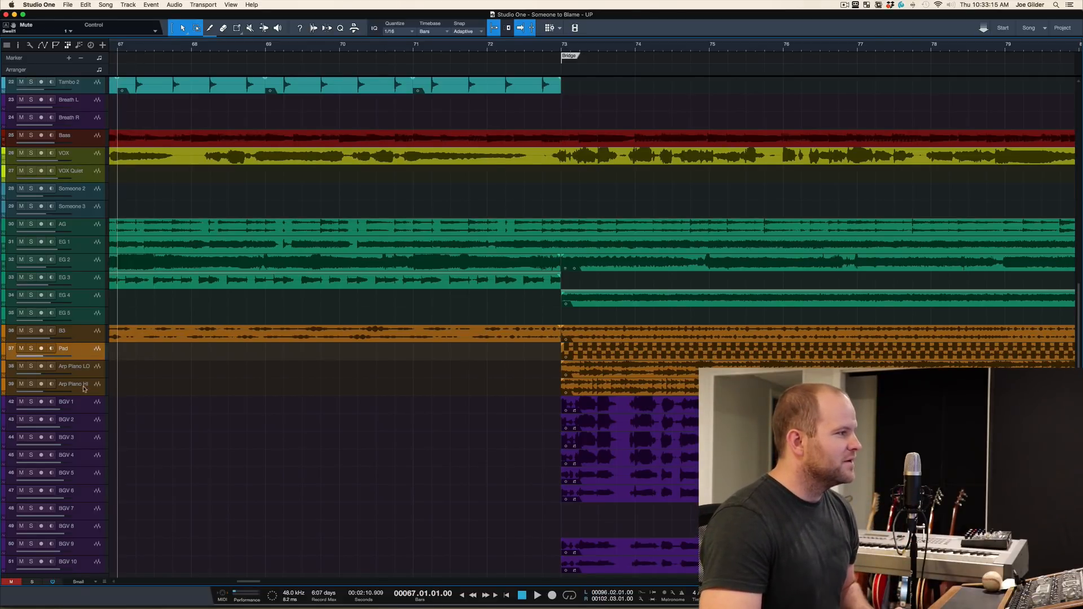
pyautogui.keyDown('shift'); pyautogui.click(71, 384); pyautogui.keyUp('shift')
pyautogui.press('s')
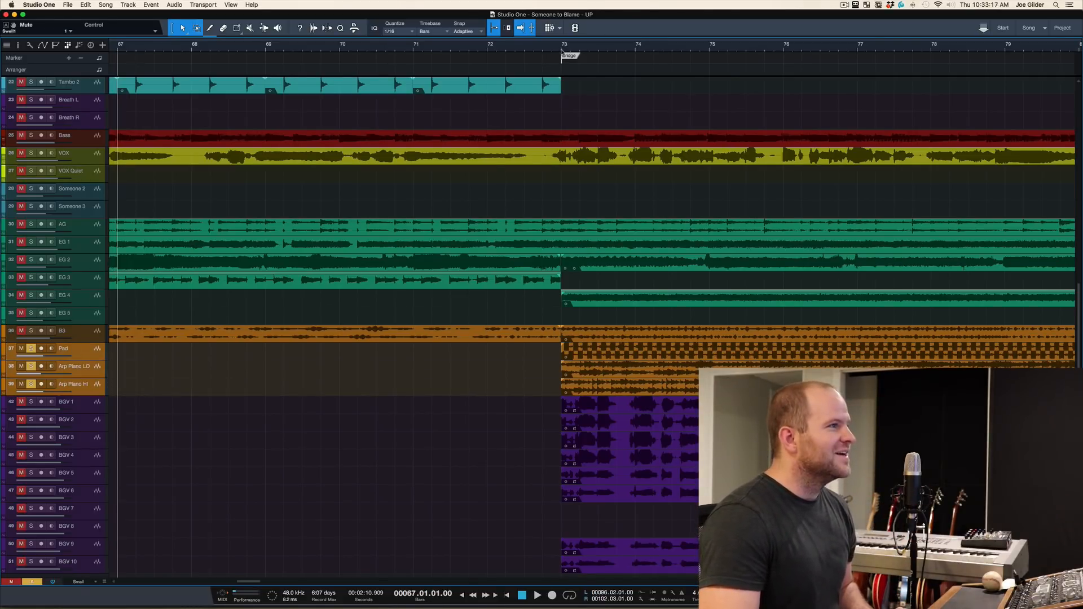
pyautogui.click(560, 49)
pyautogui.press('space')
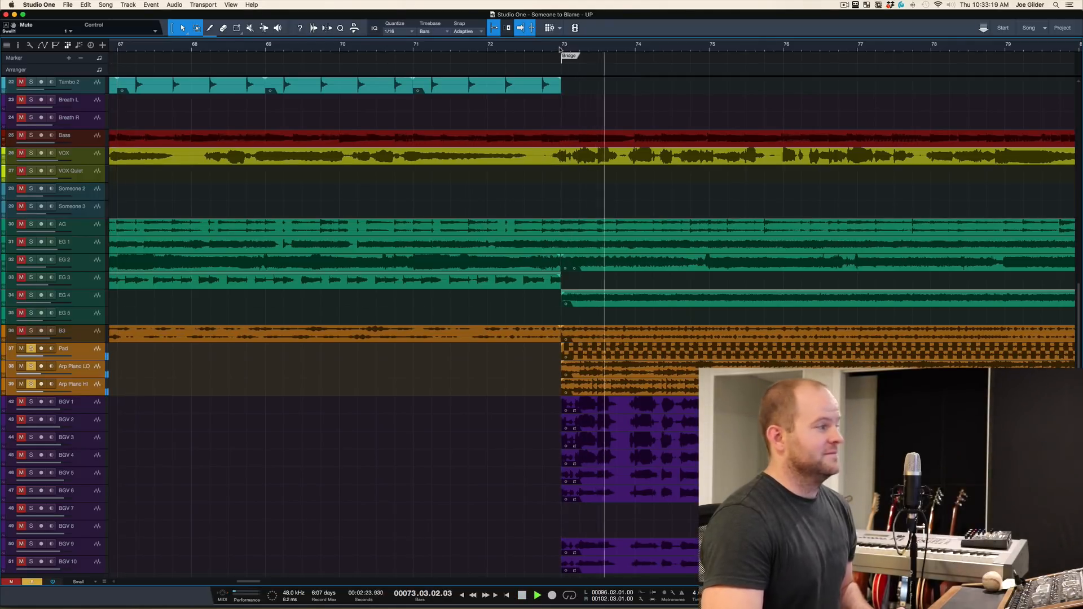
pyautogui.press('space')
pyautogui.press('s')
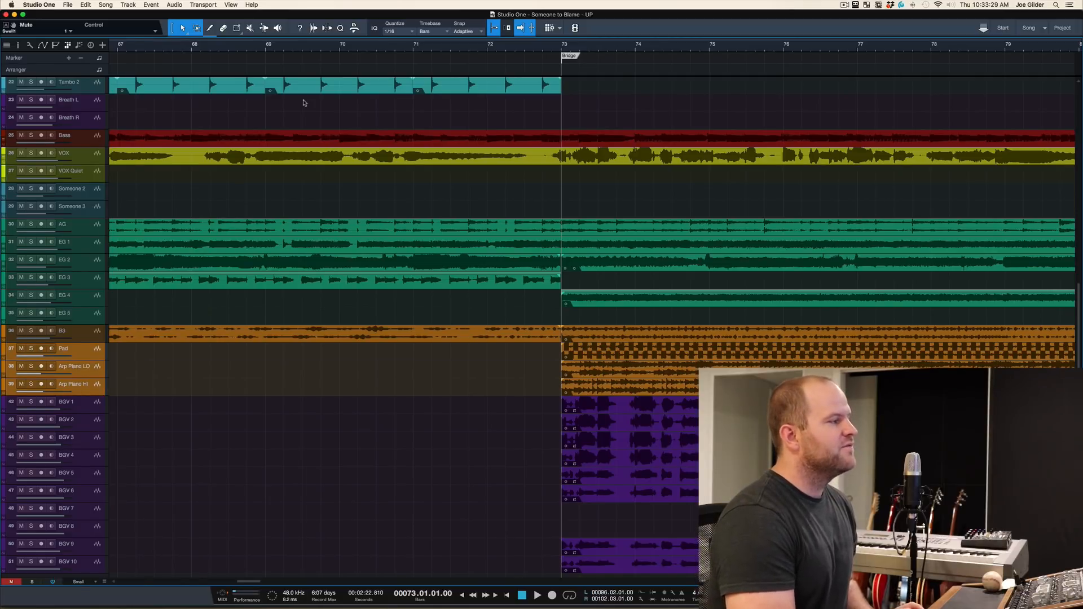
# - Make the hidden Swell1 track visible in the arrangement using the track list, then hide the list again
pyautogui.hotkey('shift', 't')
pyautogui.click(20, 398)
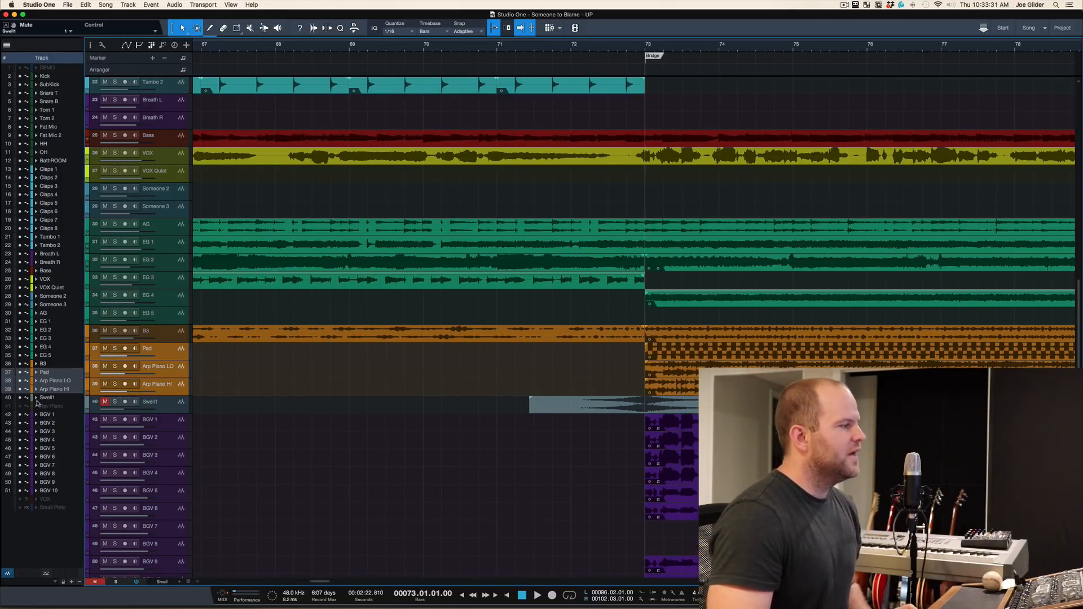
pyautogui.hotkey('shift', 't')
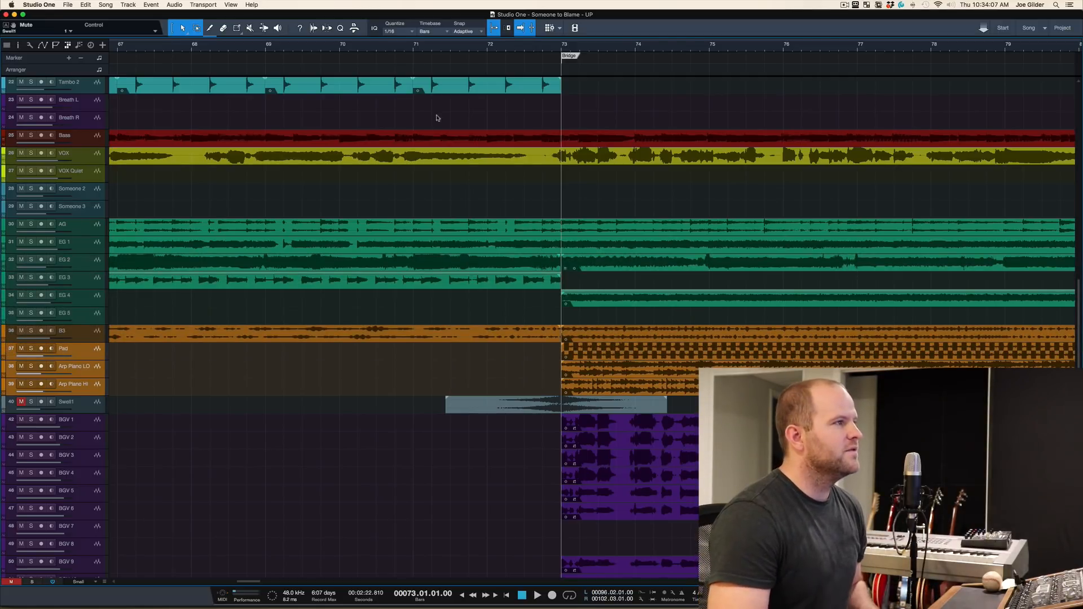
# - Unmute the Swell1 track and audition it in solo from bar 72 into the bridge, then unsolo it
pyautogui.click(501, 54)
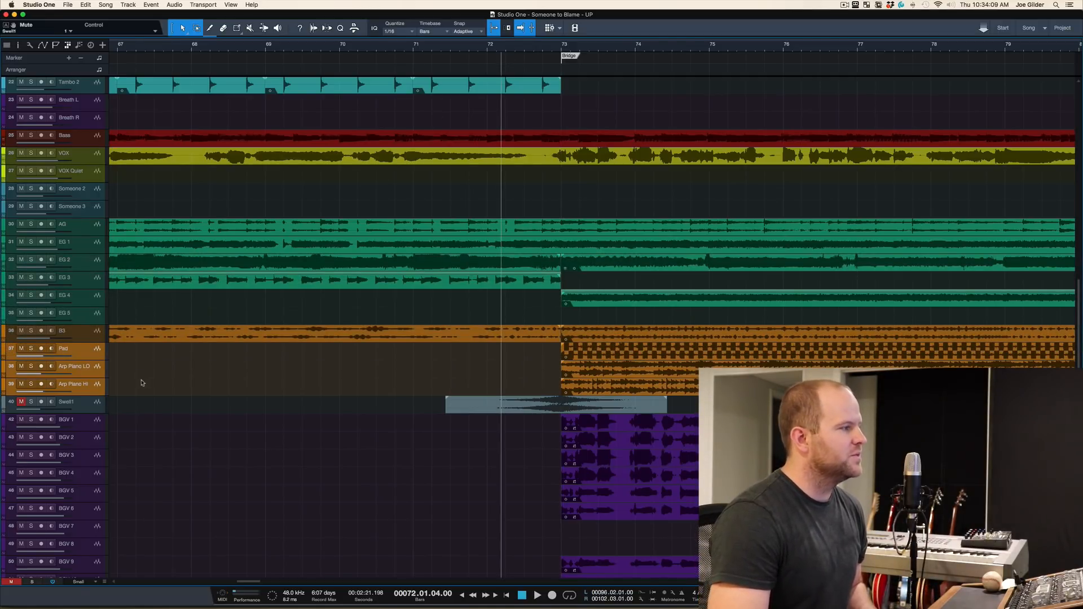
pyautogui.click(22, 402)
pyautogui.click(31, 402)
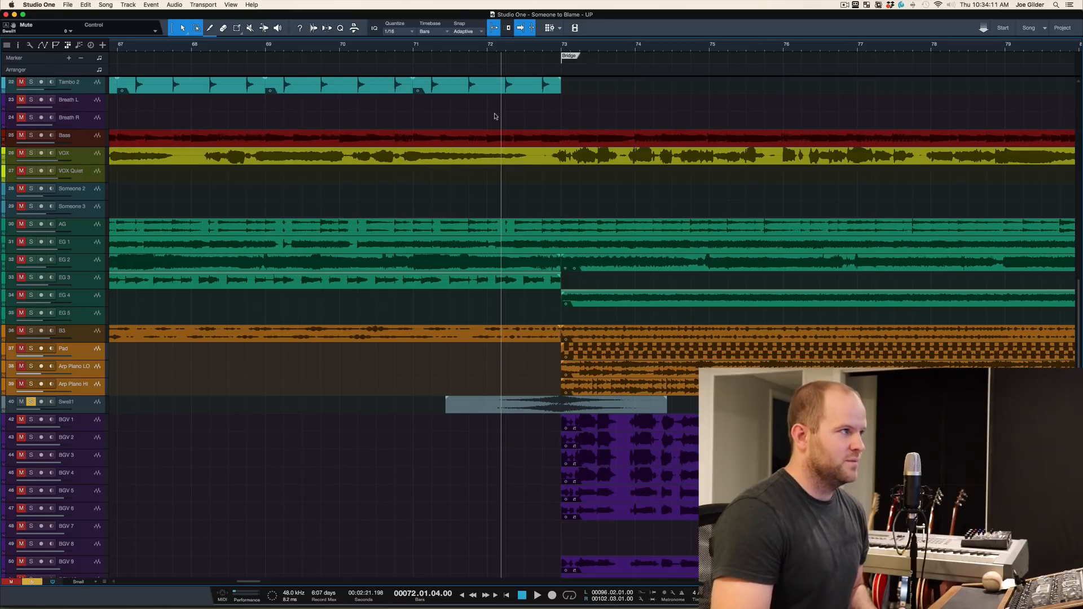
pyautogui.press('space')
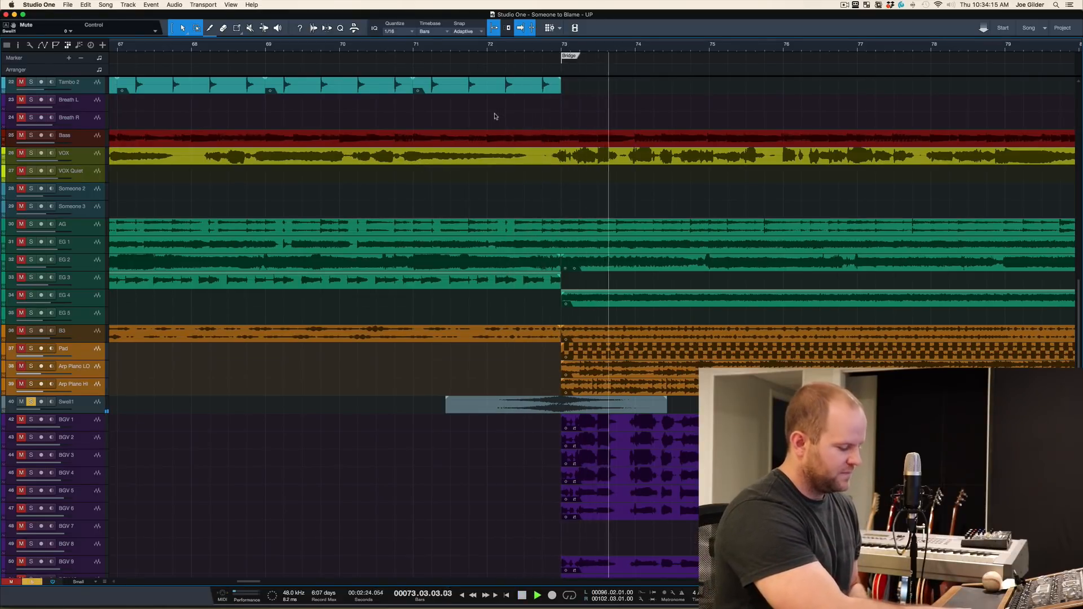
pyautogui.press('space')
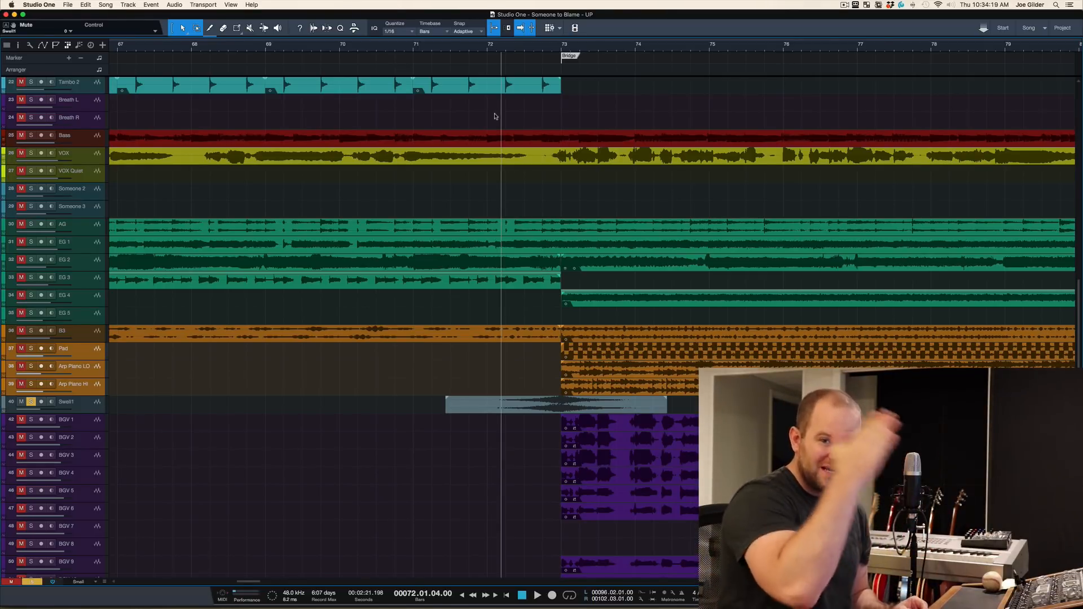
pyautogui.press('s')
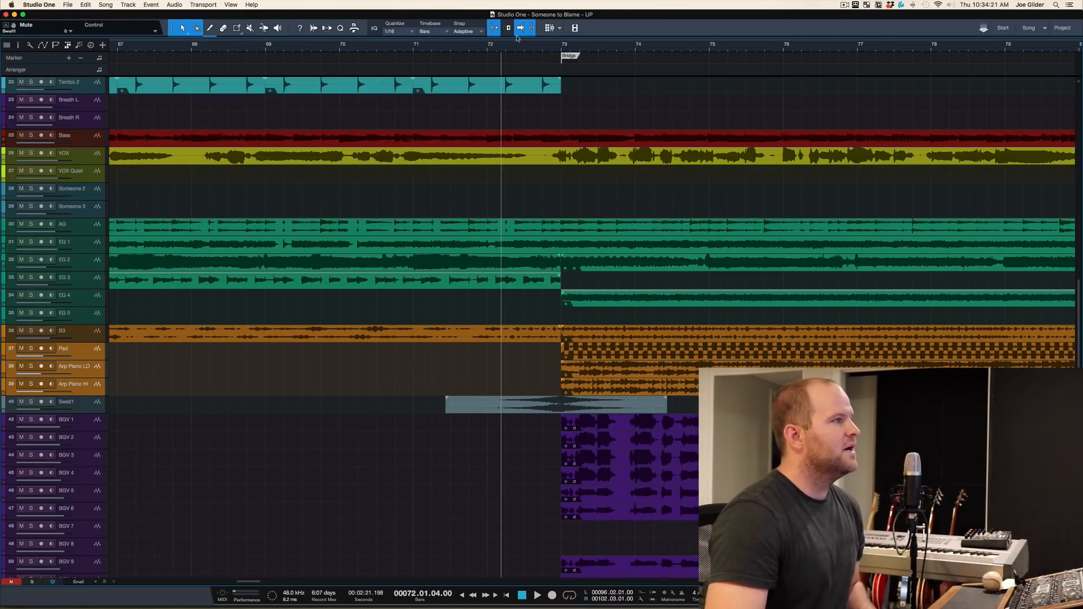
# - Play the full mix with the swell twice from bar 71, beat 2 into the bridge
pyautogui.click(450, 50)
pyautogui.click(433, 49)
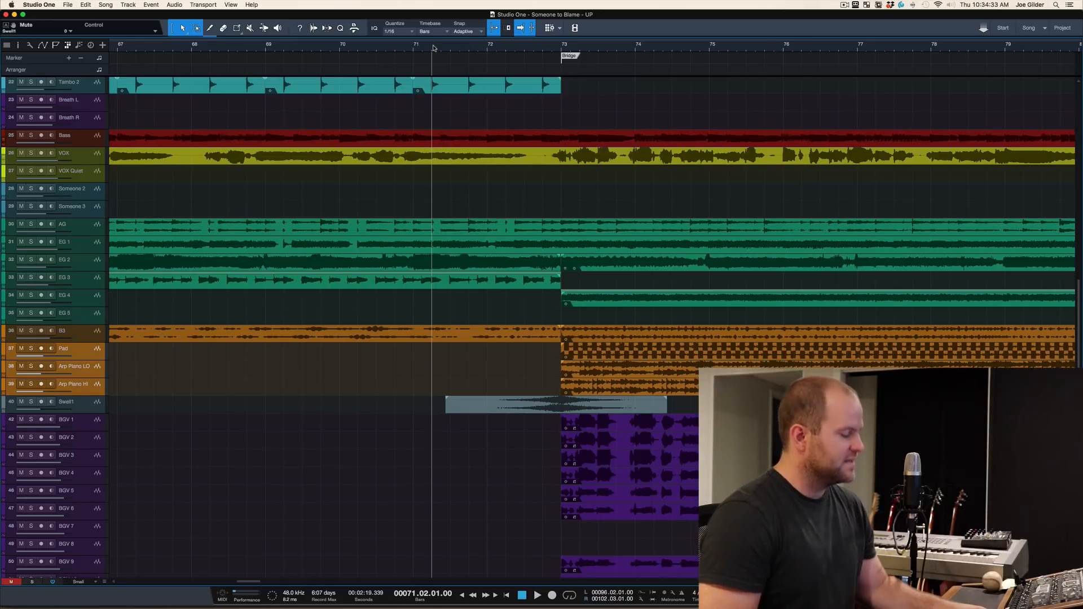
pyautogui.press('space')
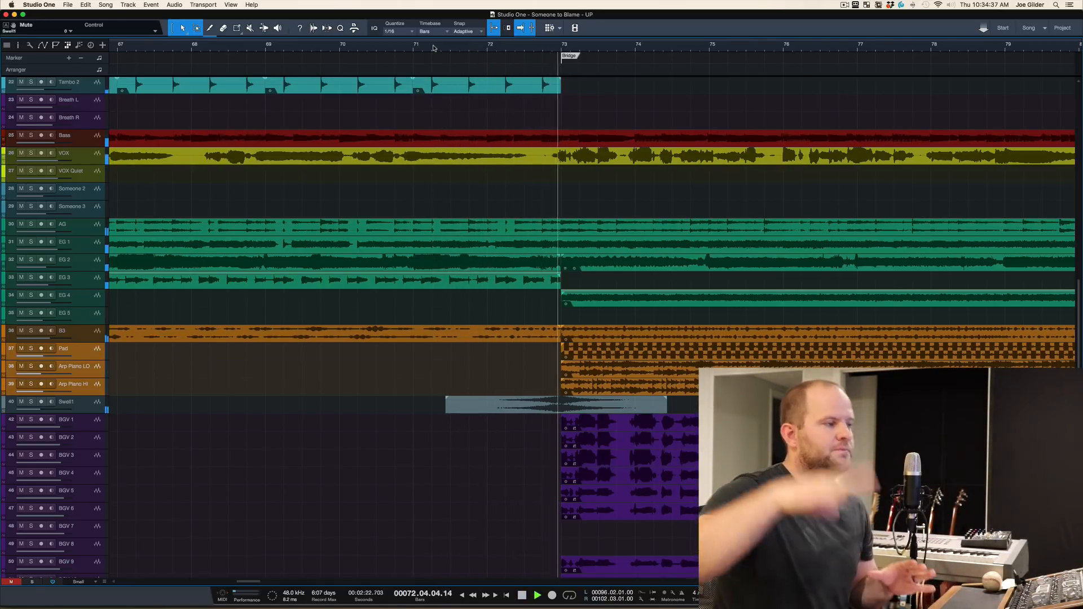
pyautogui.press('space')
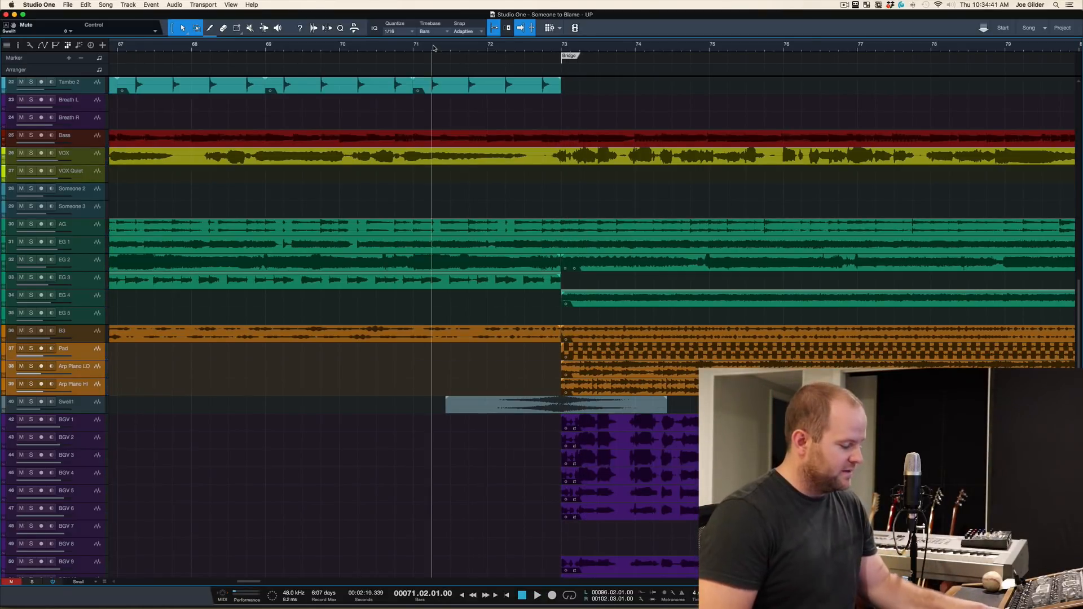
pyautogui.press('space')
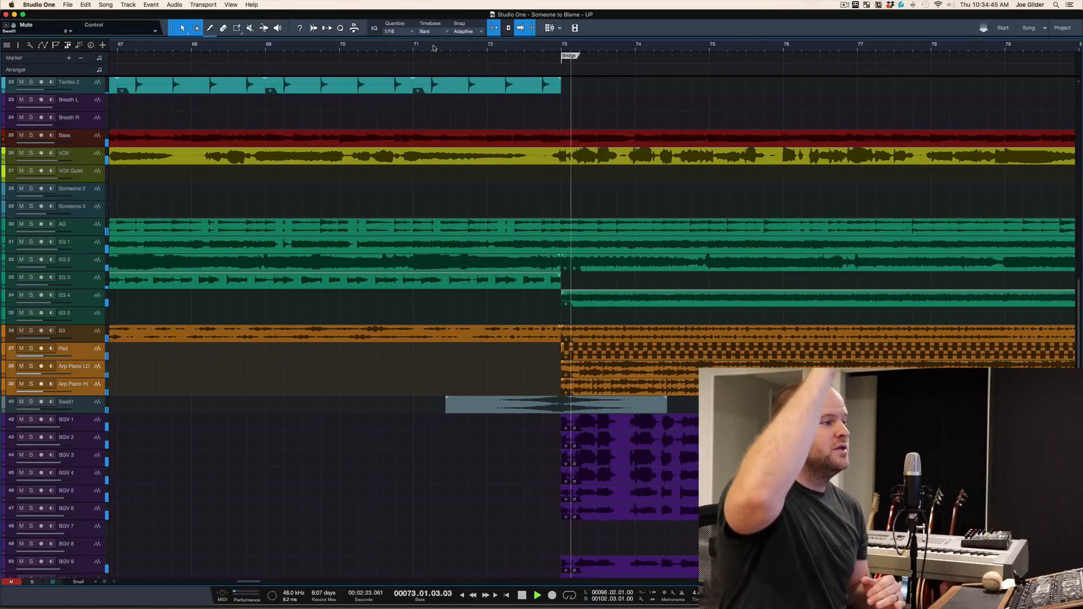
pyautogui.press('space')
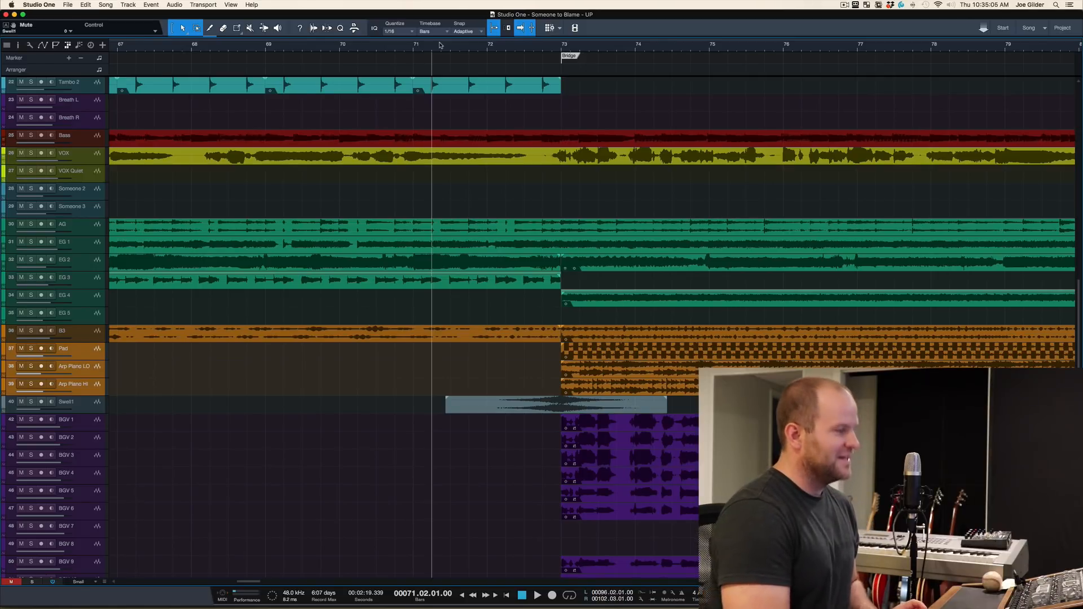
# - Make the hidden Rev Piano track visible and clear its mute, then hide the track list
pyautogui.hotkey('shift', 't')
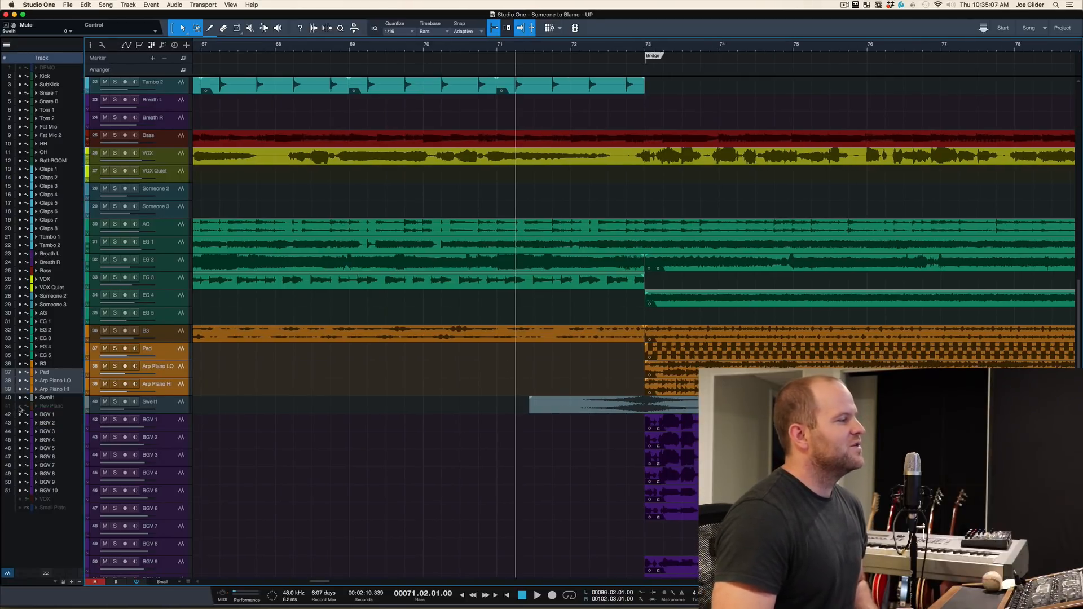
pyautogui.click(19, 406)
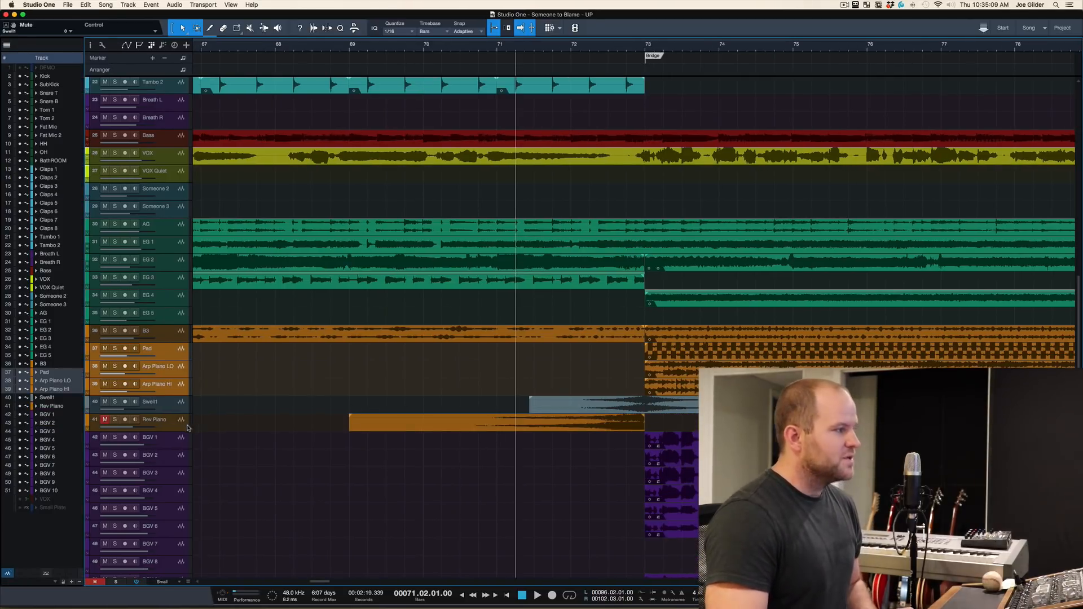
pyautogui.click(182, 428)
pyautogui.hotkey('shift', 'm')
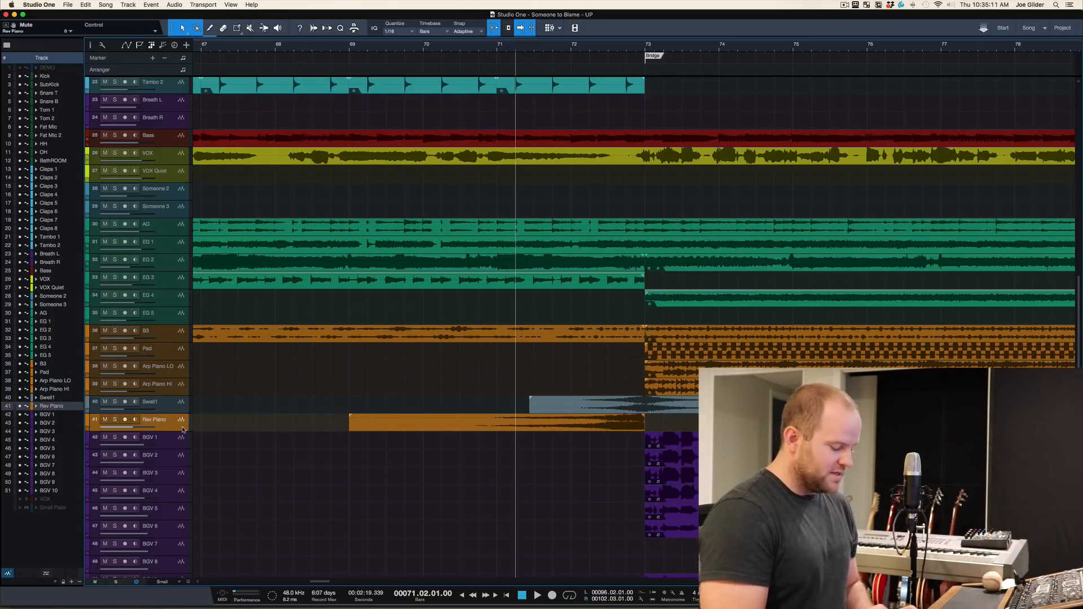
pyautogui.hotkey('shift', 'F4')
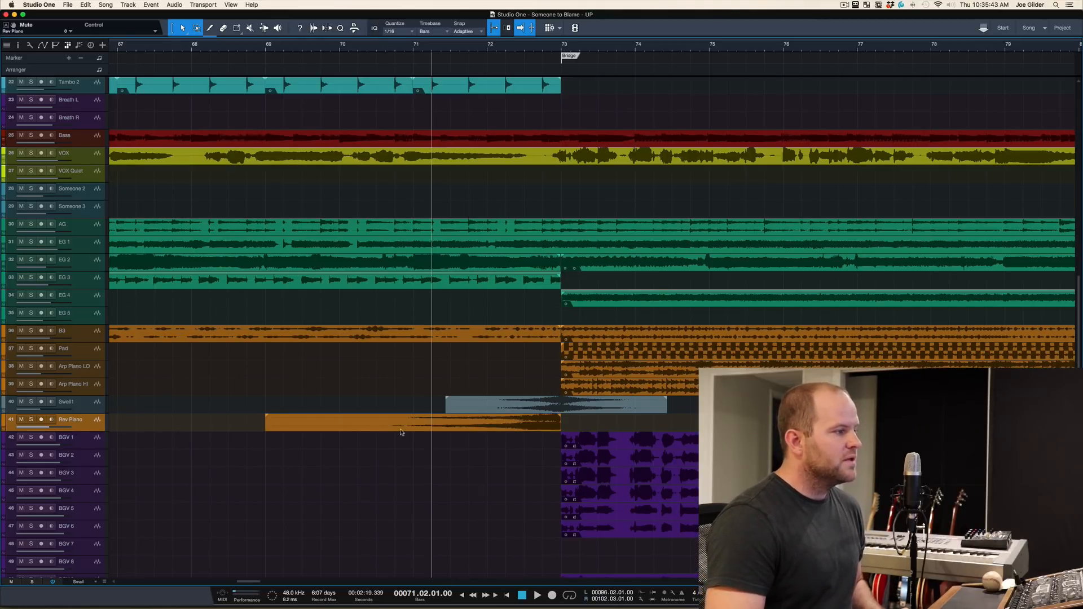
# - Reverse the Rev Piano clip and play it in solo from its start at bar 69
pyautogui.click(399, 431)
pyautogui.press('p')
pyautogui.press('super+r')
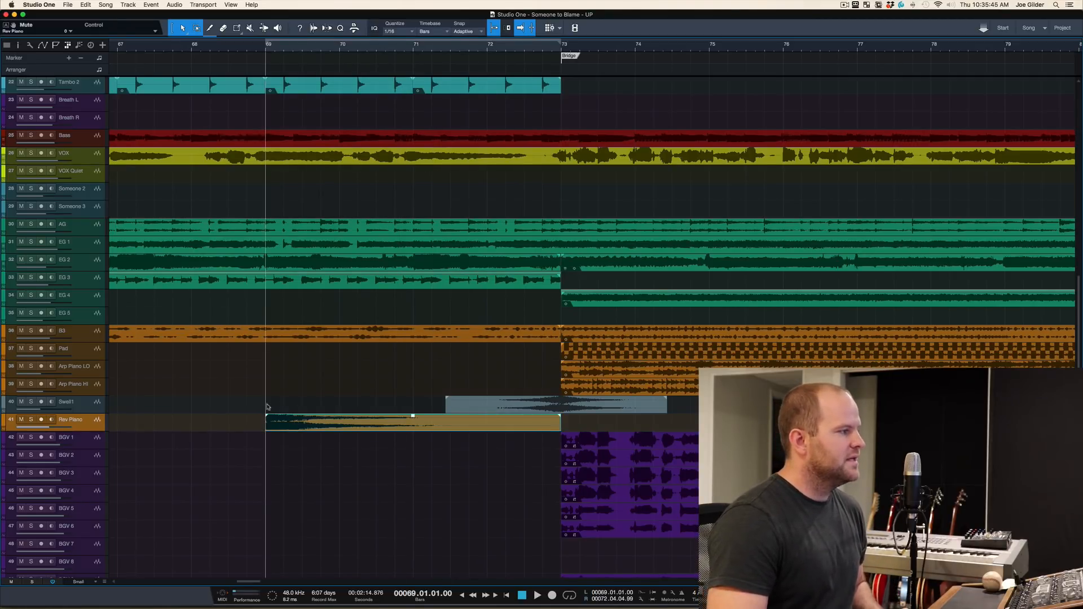
pyautogui.press('s')
pyautogui.press('space')
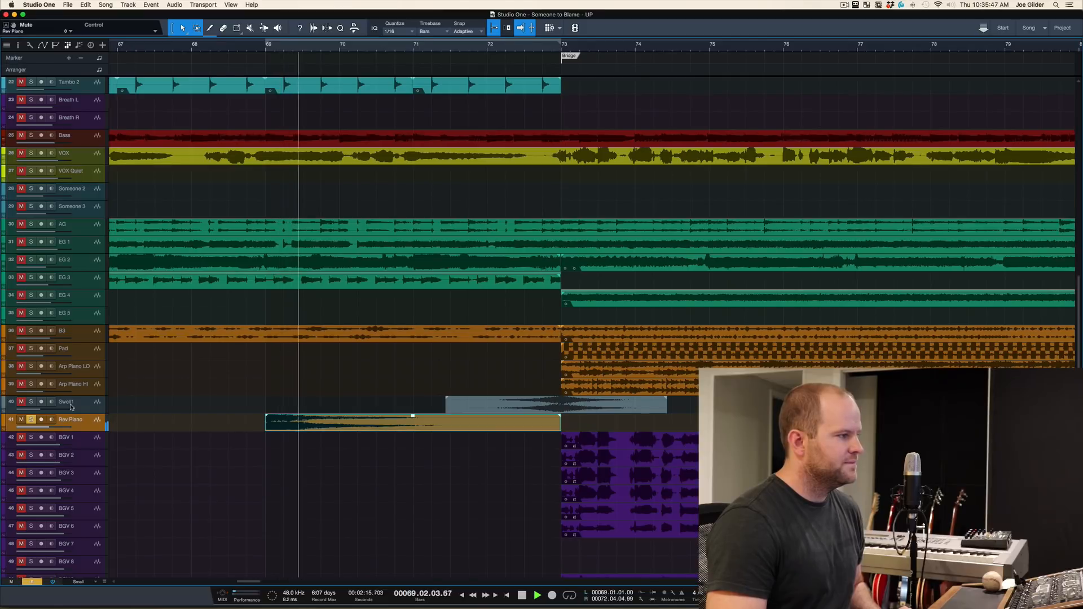
pyautogui.press('space')
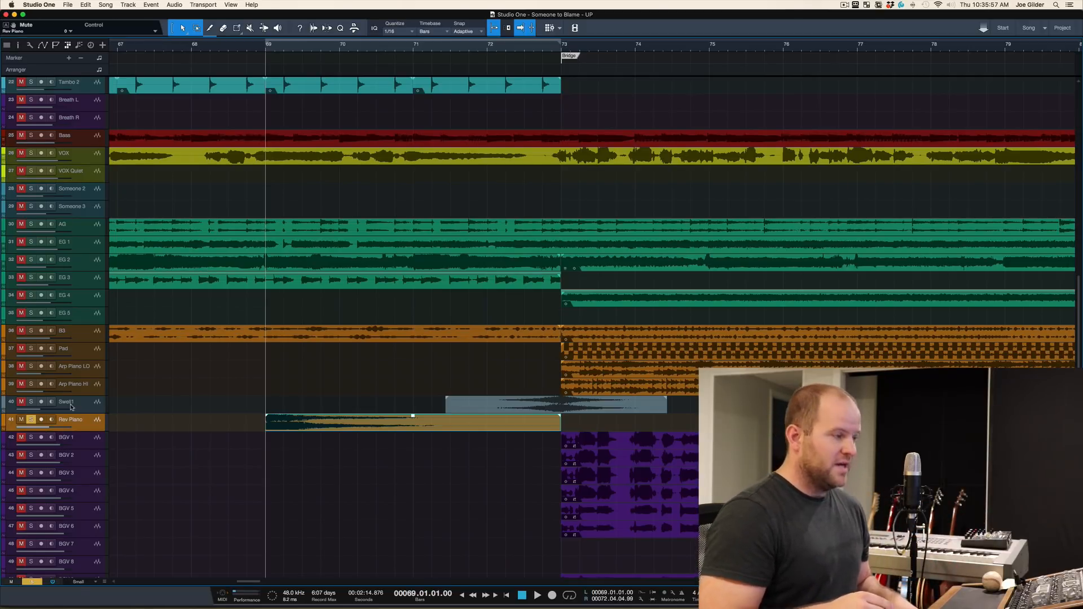
# - Reverse the Rev Piano clip back and play the soloed track from bar 71, beat 2 into the bridge
pyautogui.press('super+r')
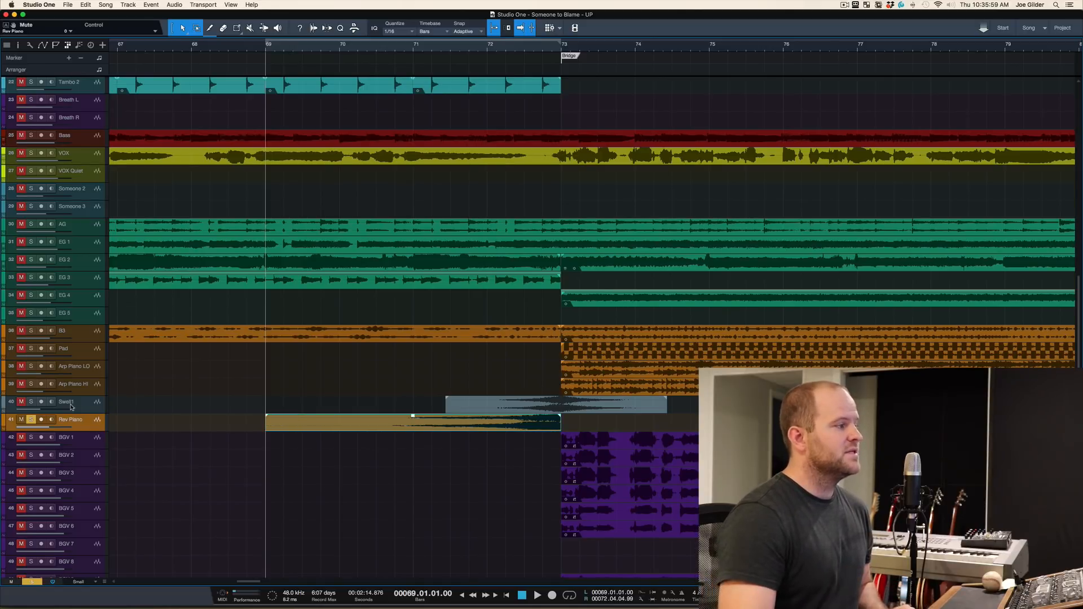
pyautogui.click(438, 358)
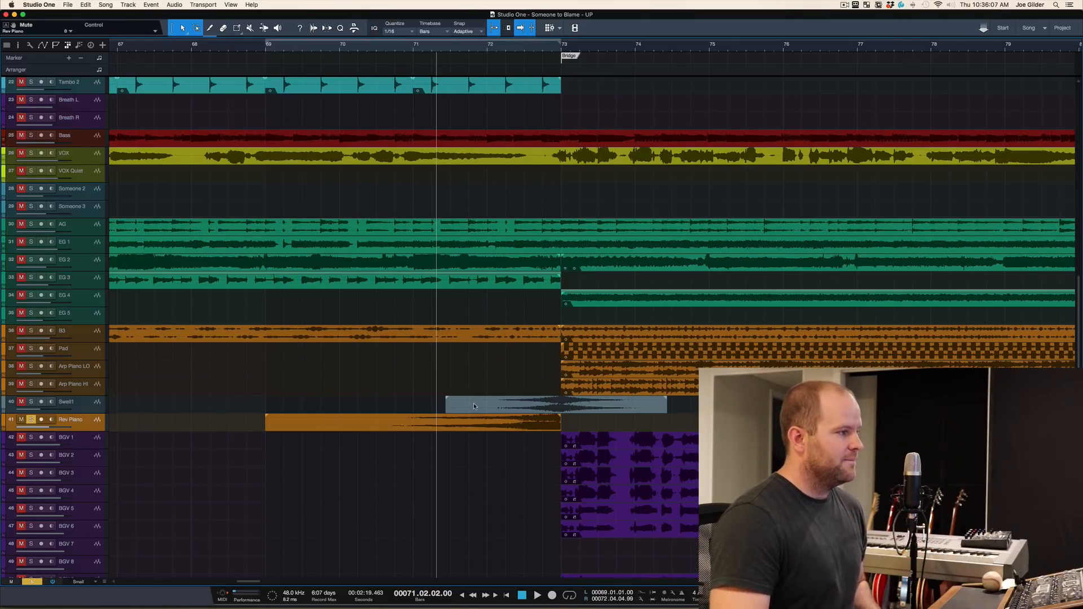
pyautogui.press('space')
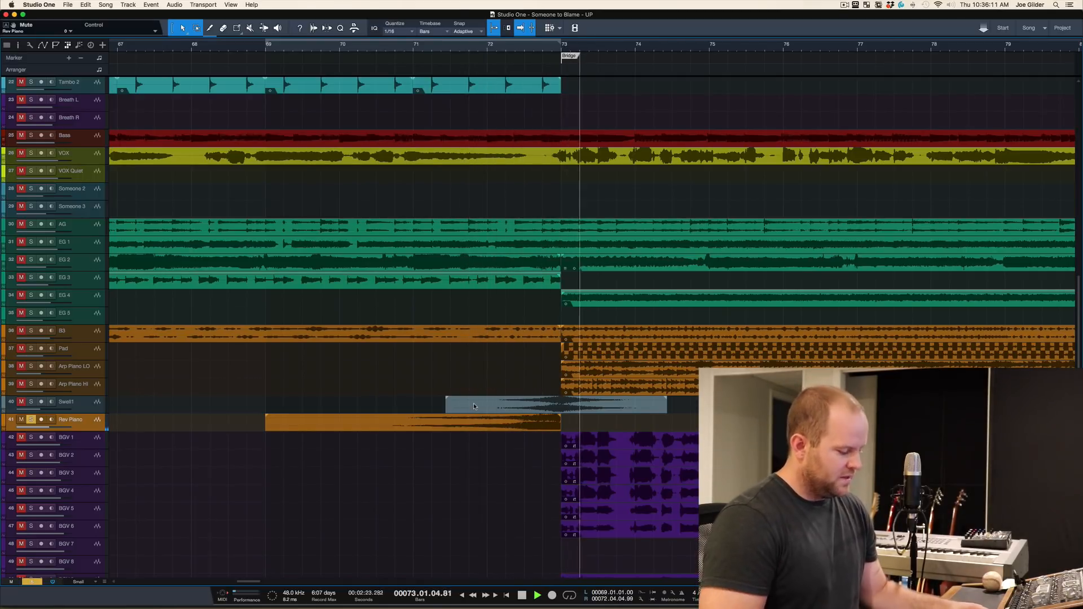
pyautogui.press('space')
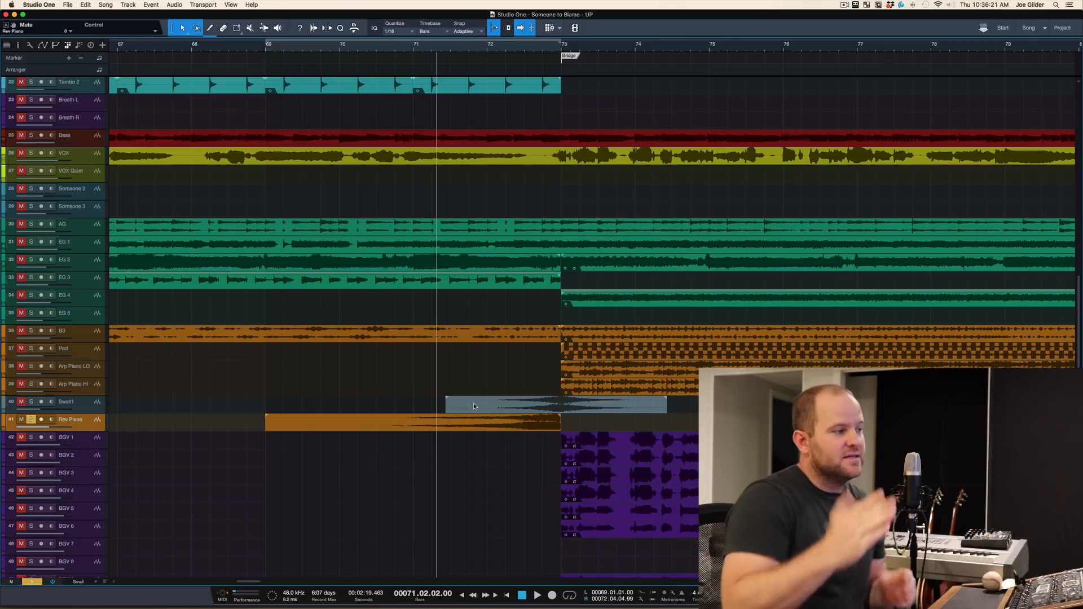
# - Solo the swell track together with the Rev Piano and play both from bar 71, beat 2 into the bridge
pyautogui.click(31, 402)
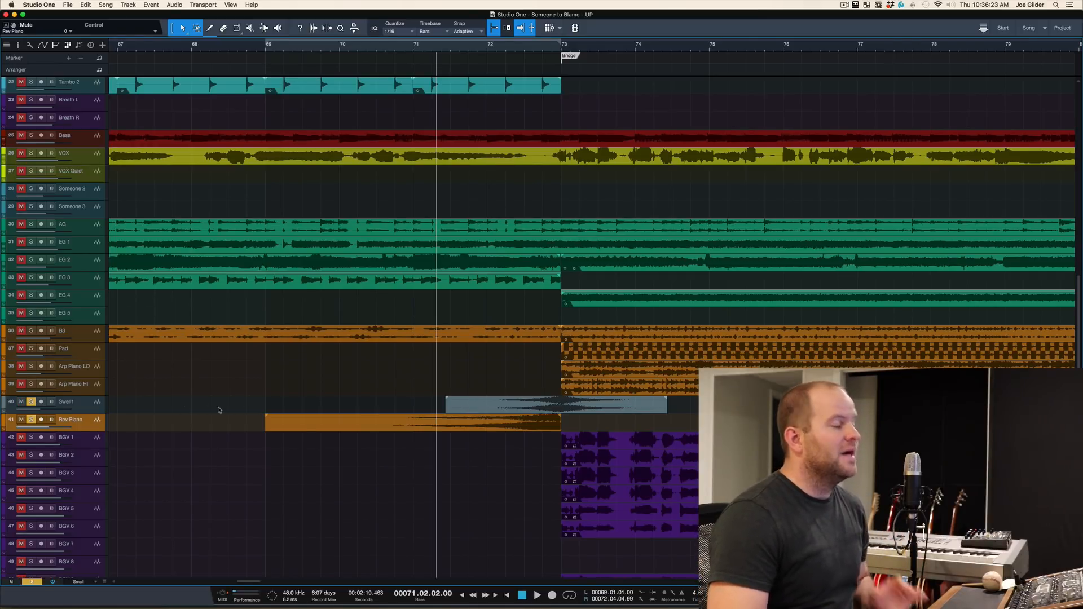
pyautogui.press('space')
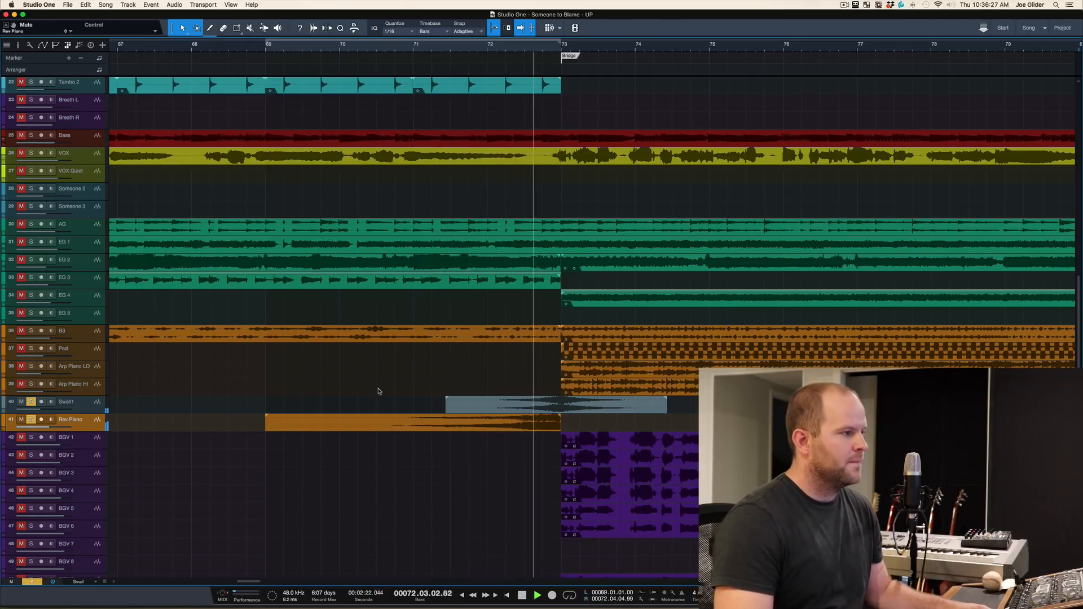
pyautogui.press('space')
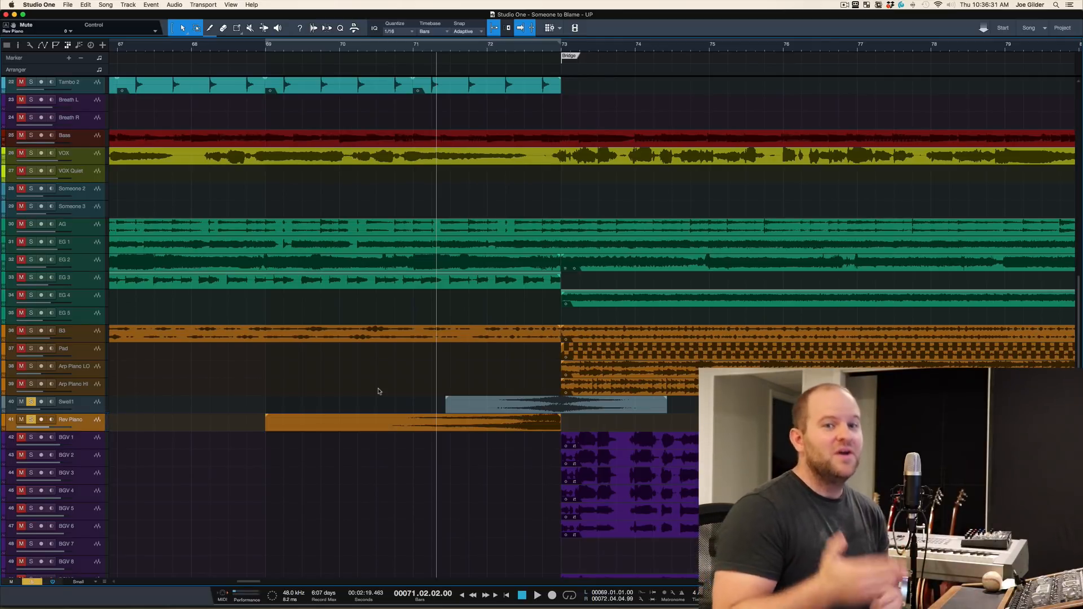
# - Clear the solos on all tracks and play the full mix from bar 68, beat 3 into the bridge
pyautogui.hotkey('shift', 's')
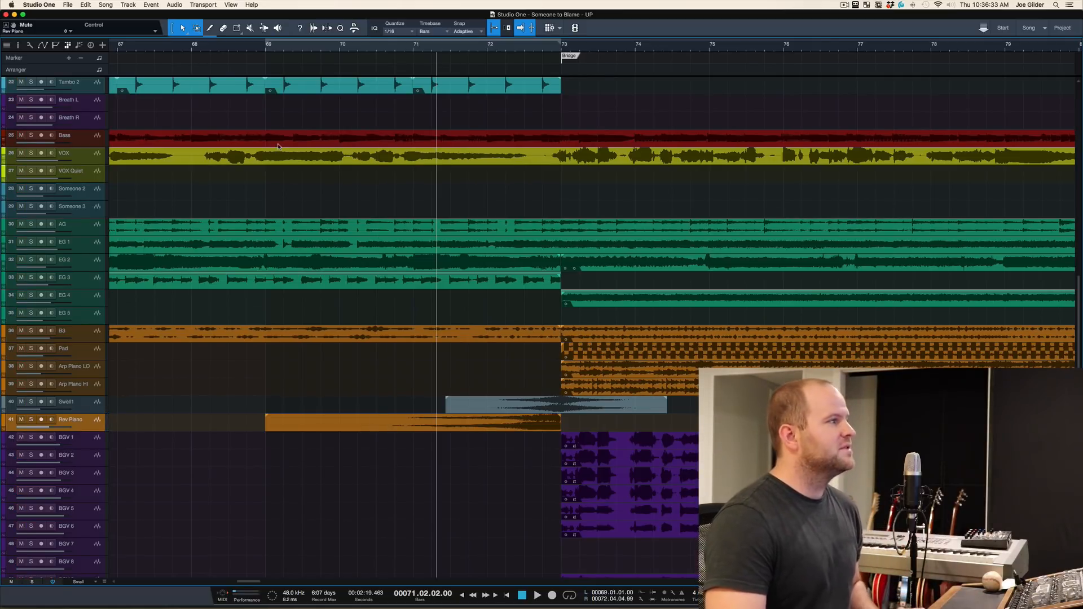
pyautogui.click(244, 49)
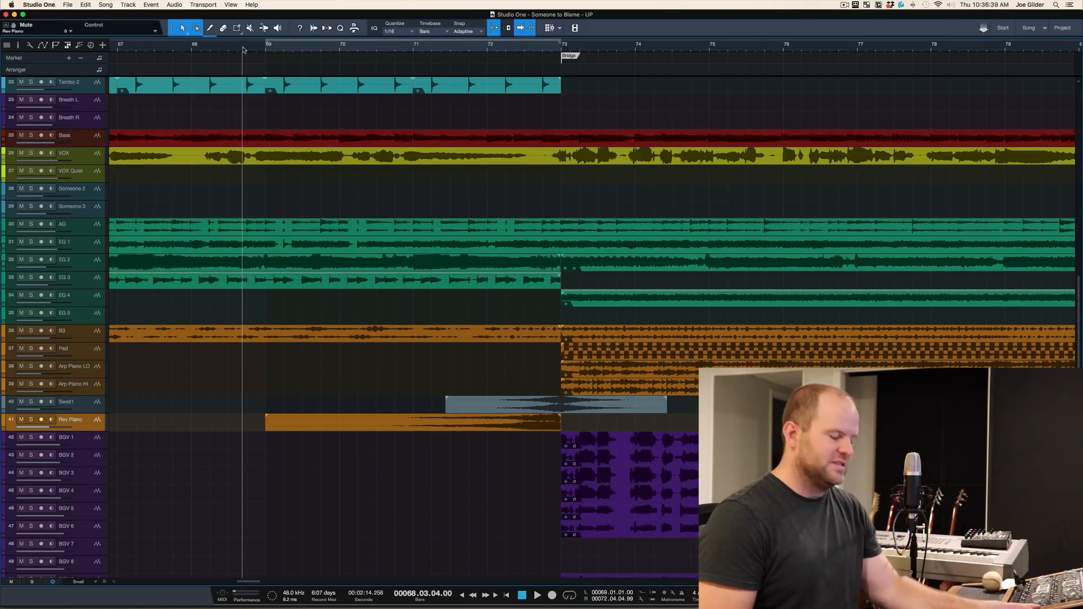
pyautogui.press('space')
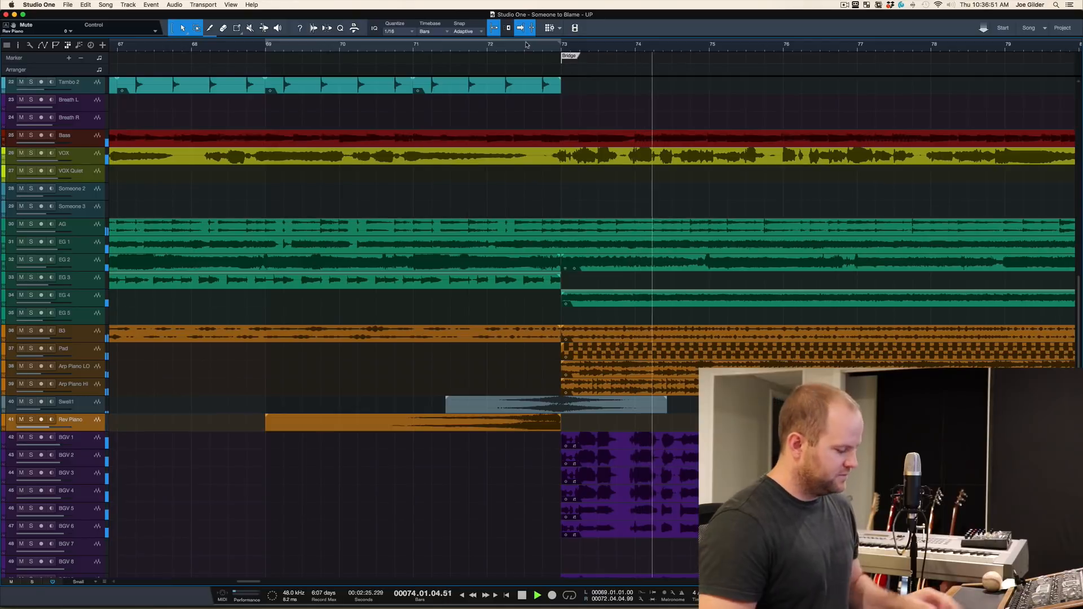
pyautogui.press('space')
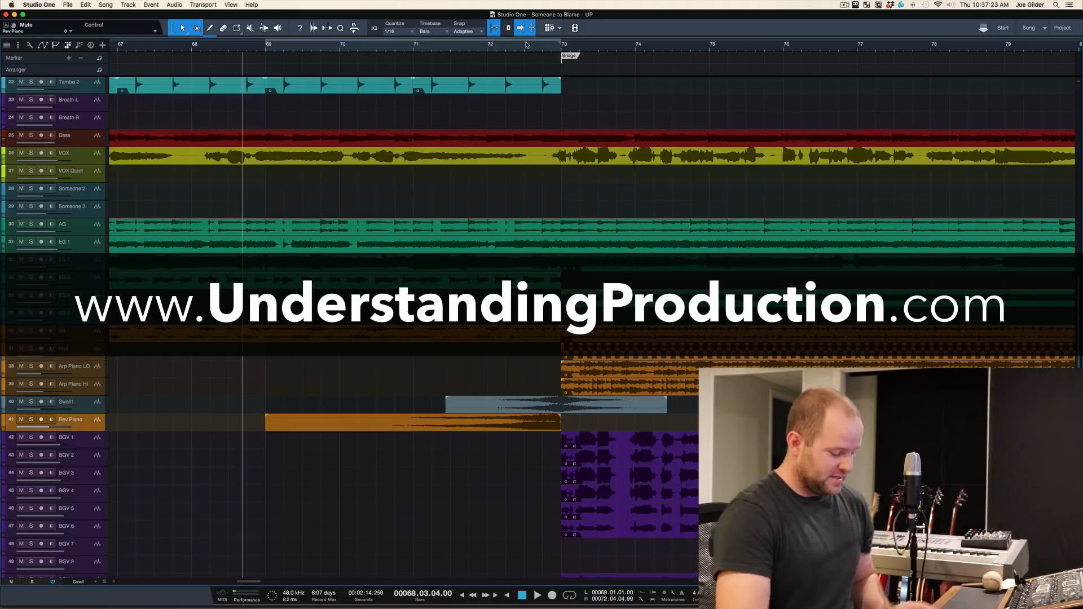
# - Show the full song arrangement across all tracks and play the mix from bar 68, beat 3
pyautogui.press('z')
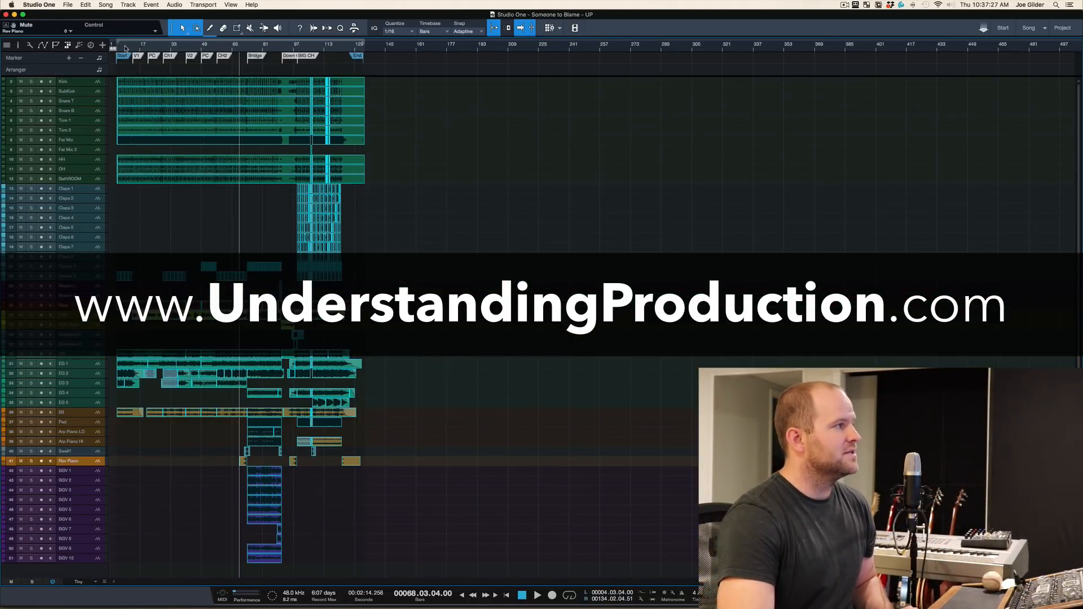
pyautogui.press('z')
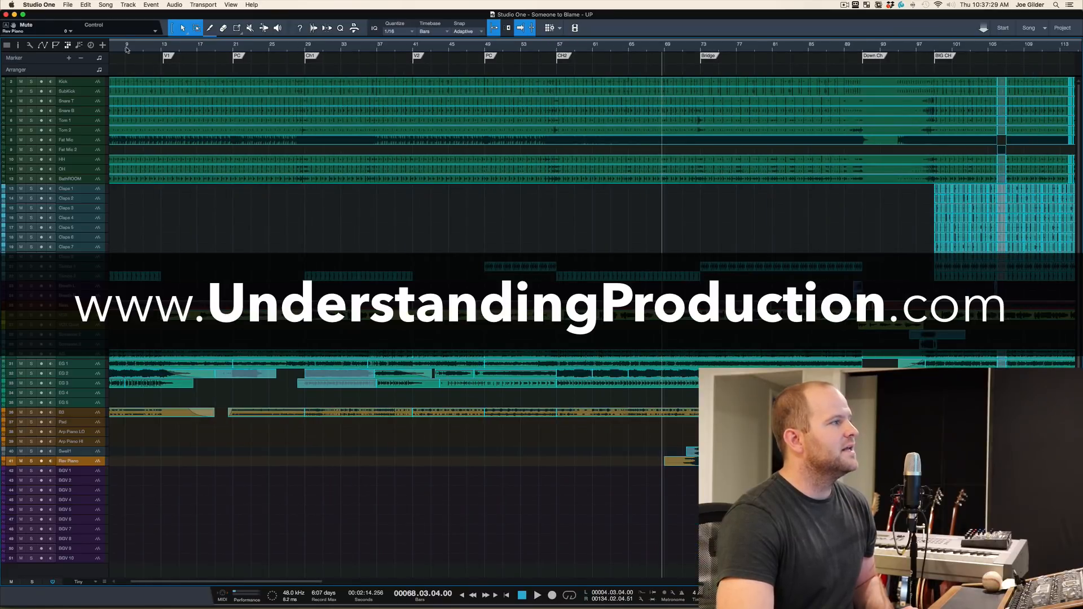
pyautogui.moveTo(127, 46); pyautogui.dragTo(127, 44)
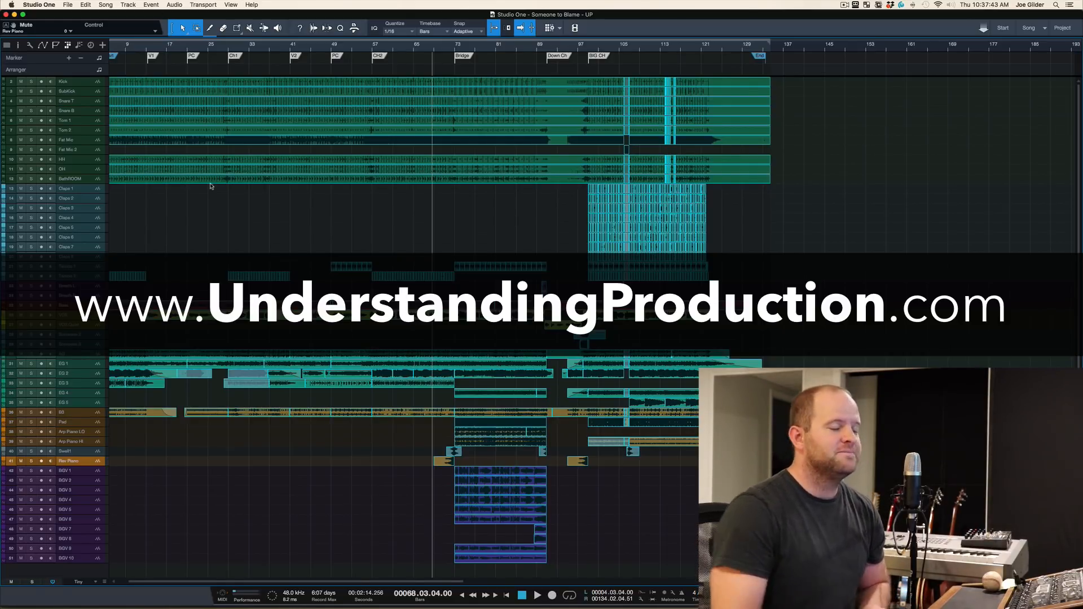
pyautogui.press('space')
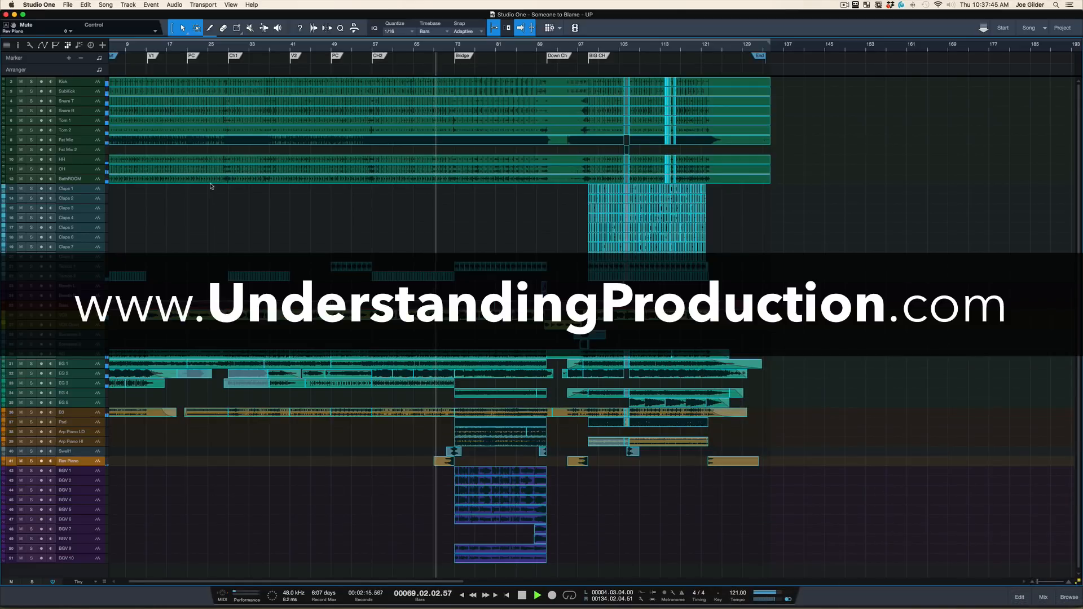